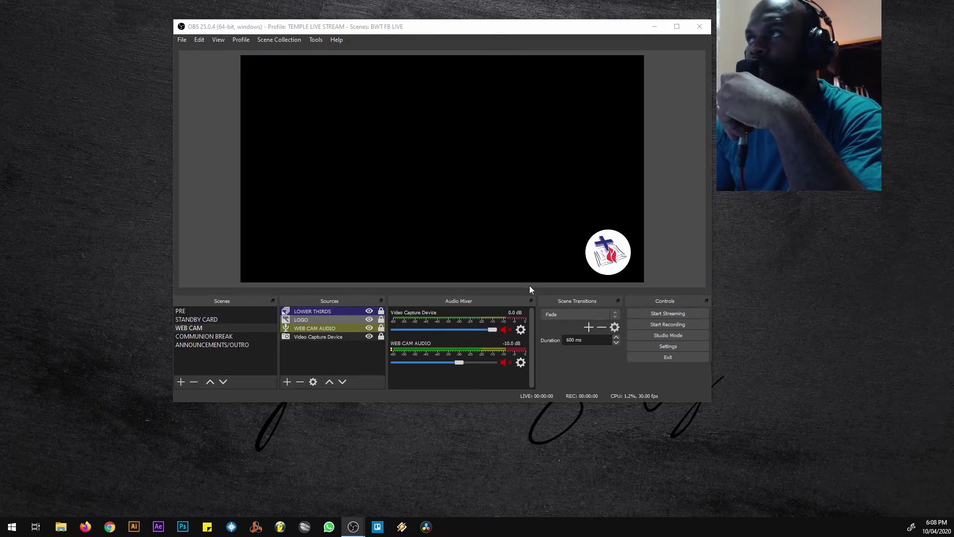
- Move the OBS window towards the screen's upper-left corner and enlarge it to fill most of the desktop
left_click(359, 28)
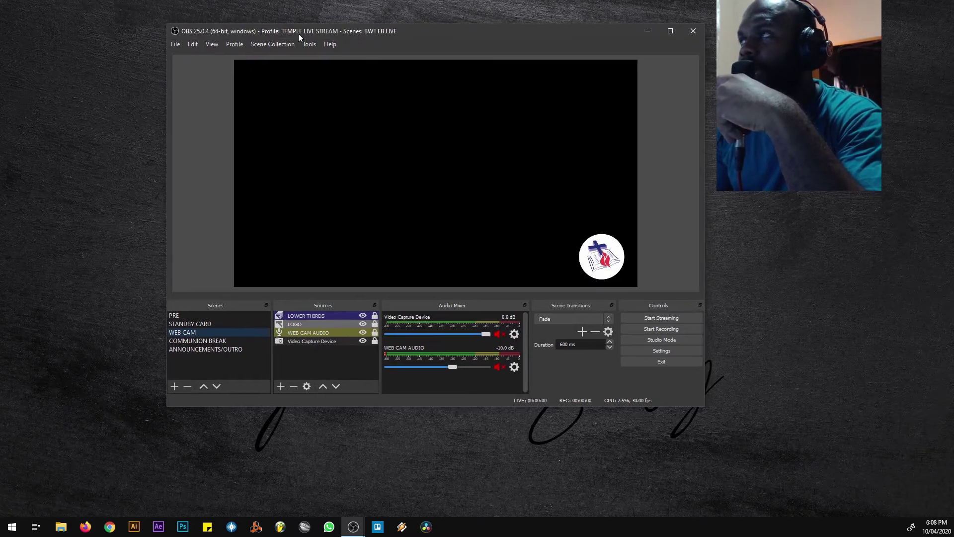
left_click_drag(304, 19, 306, 4)
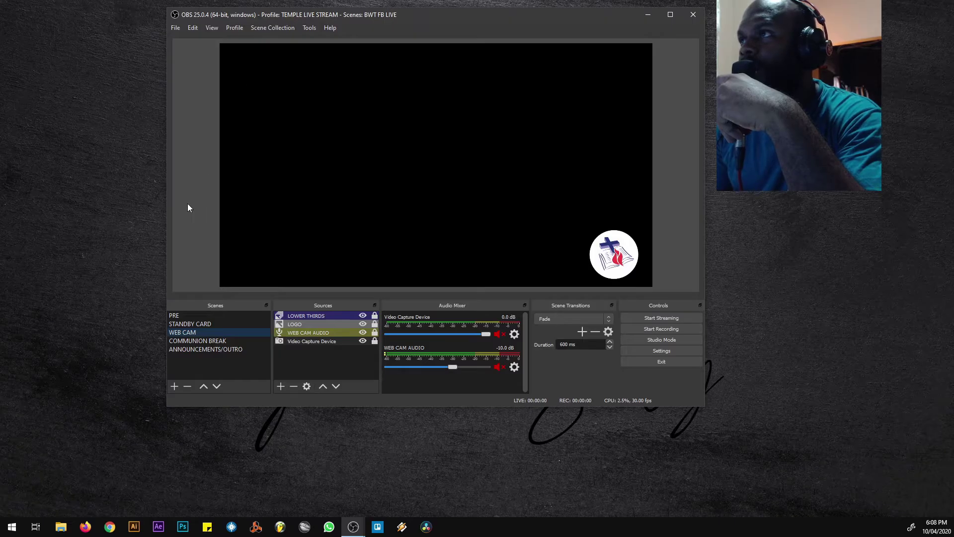
left_click_drag(162, 191, 15, 197)
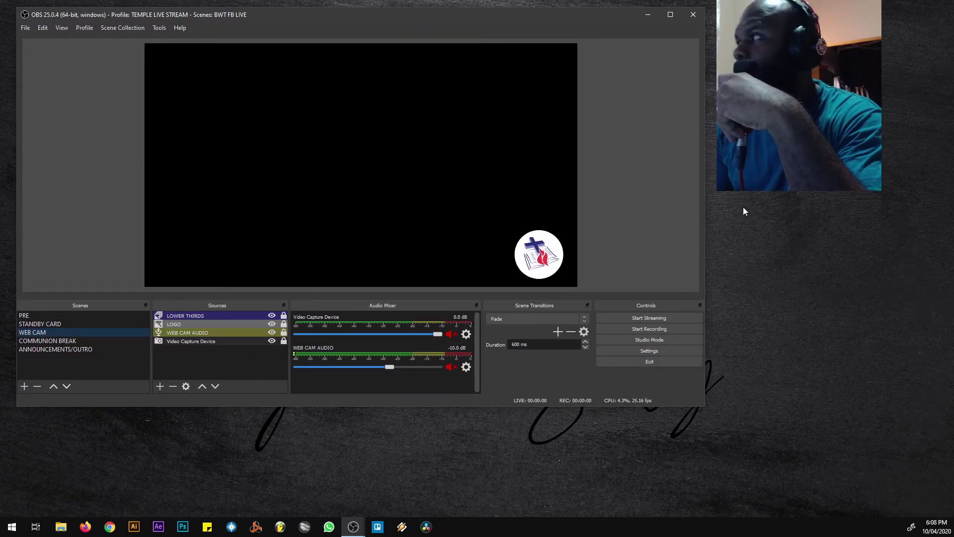
left_click(707, 208)
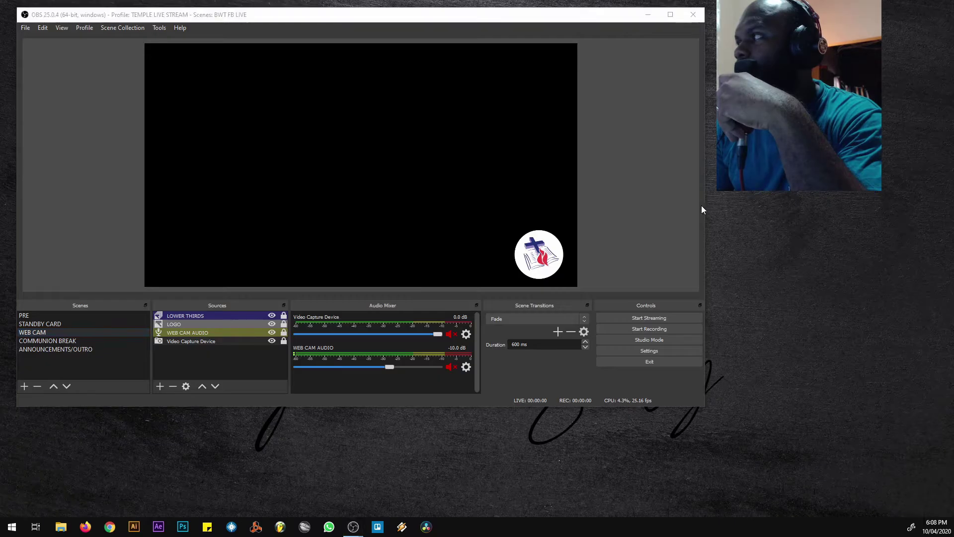
left_click_drag(706, 209, 932, 209)
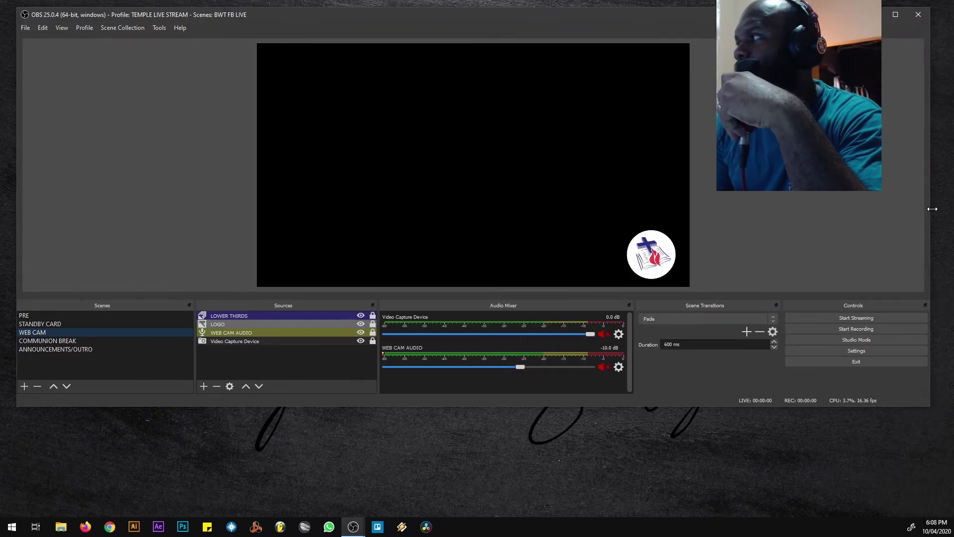
left_click_drag(492, 406, 472, 514)
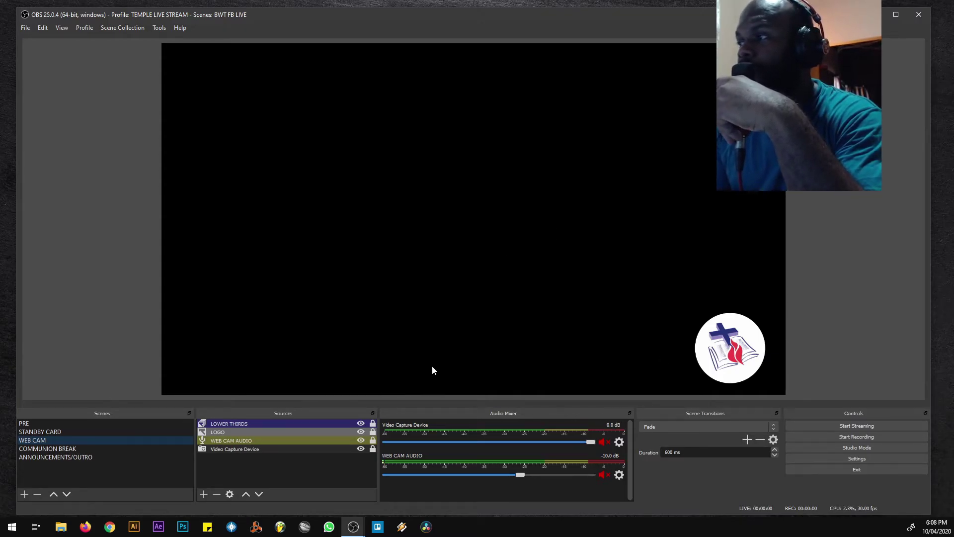
- Remove the COMMUNION BREAK scene from the scene collection
left_click(234, 425)
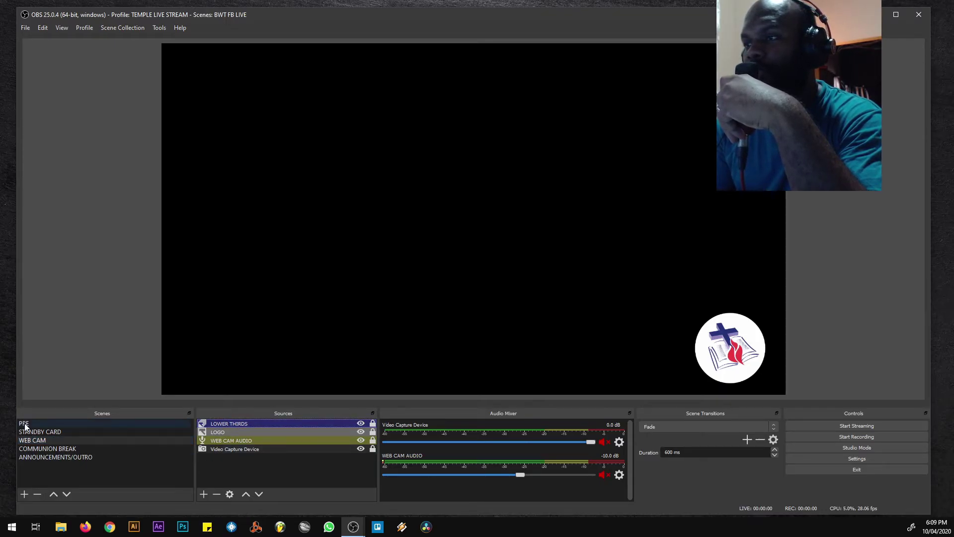
left_click(61, 451)
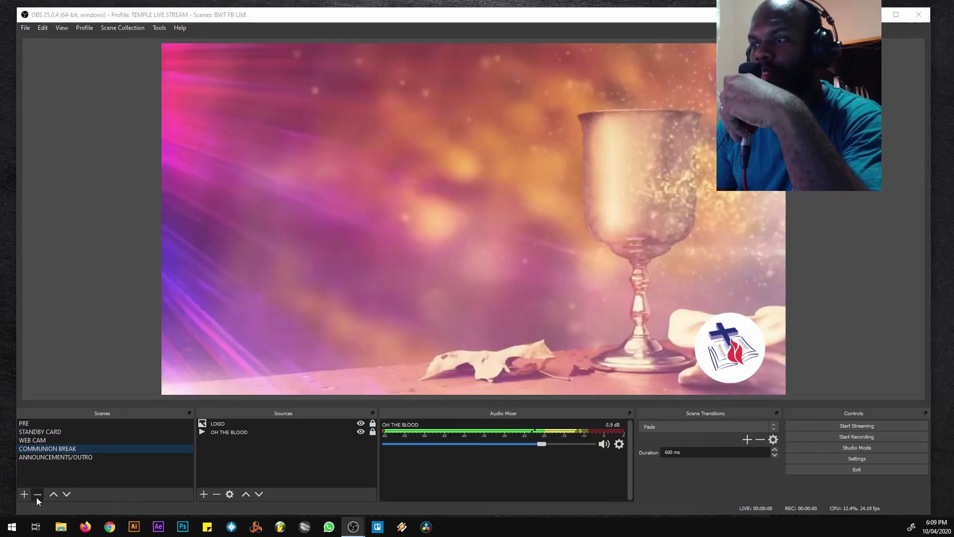
left_click(37, 498)
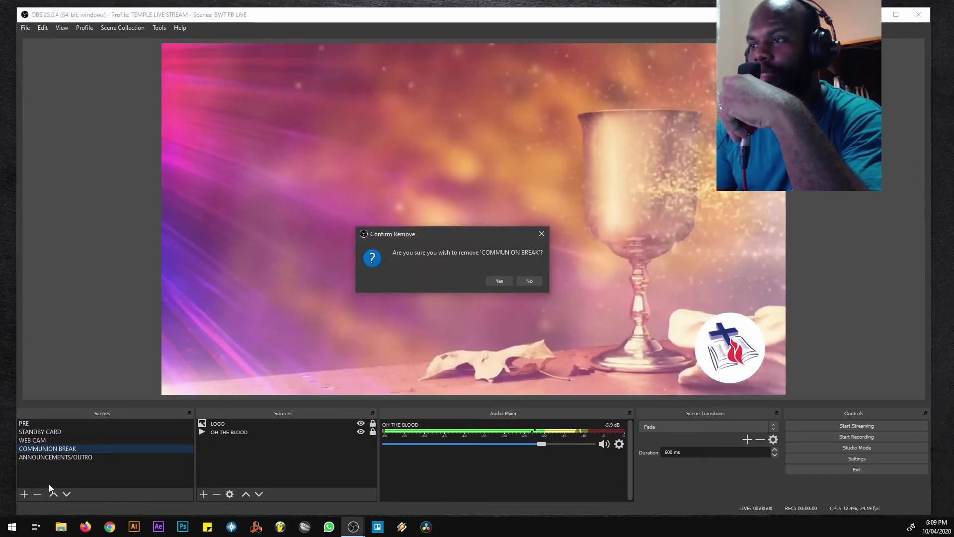
left_click(497, 279)
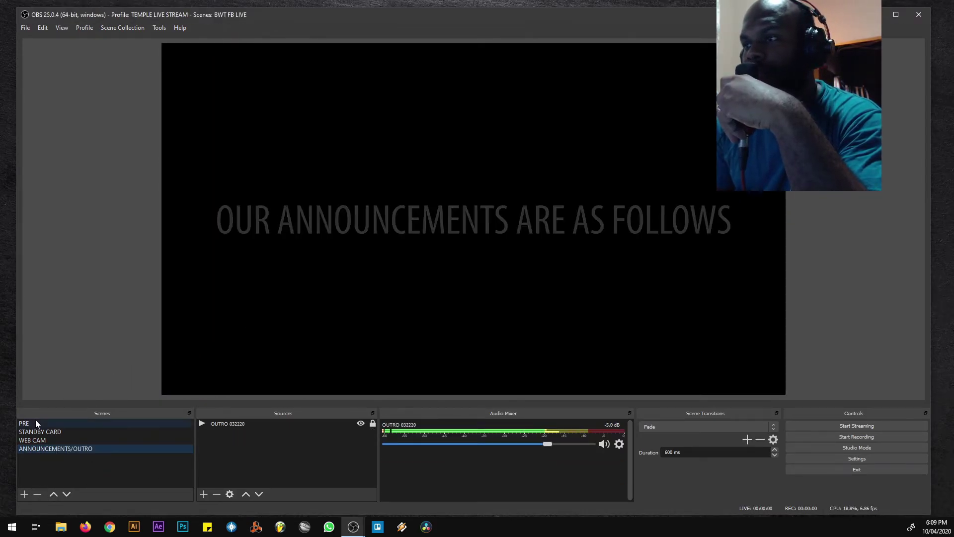
- Preview the PRE, STANDBY CARD, WEB CAM and ANNOUNCEMENTS/OUTRO scenes, ending on the WEB CAM scene
left_click(35, 423)
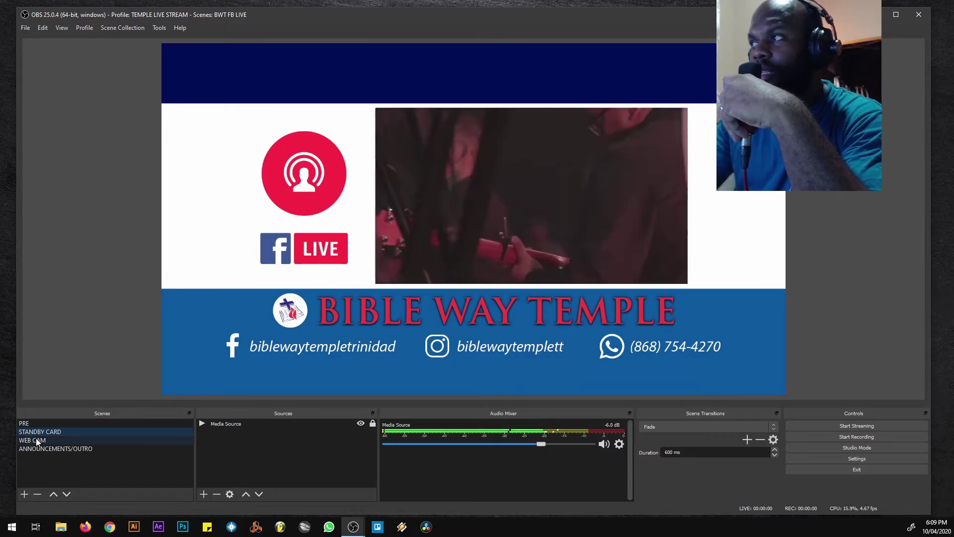
left_click(35, 440)
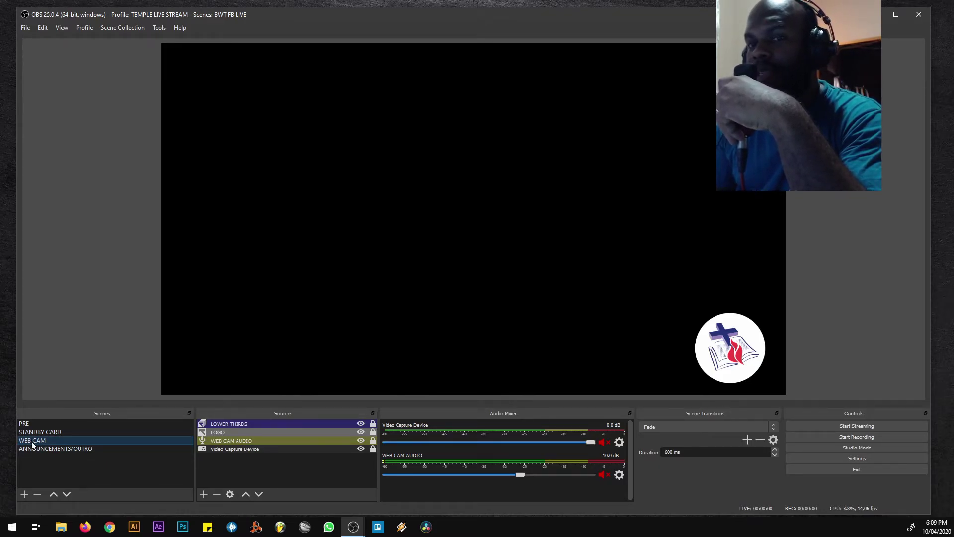
key("Down")
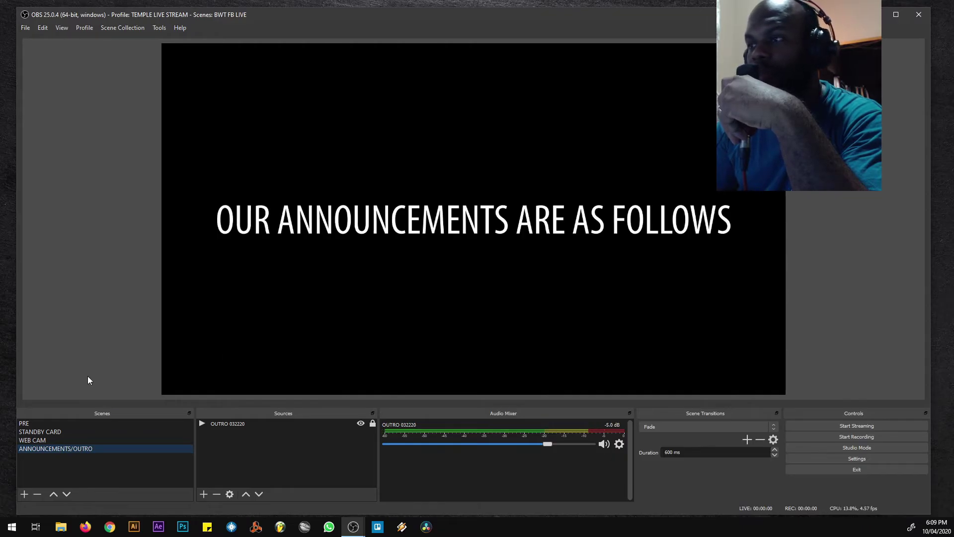
left_click(32, 440)
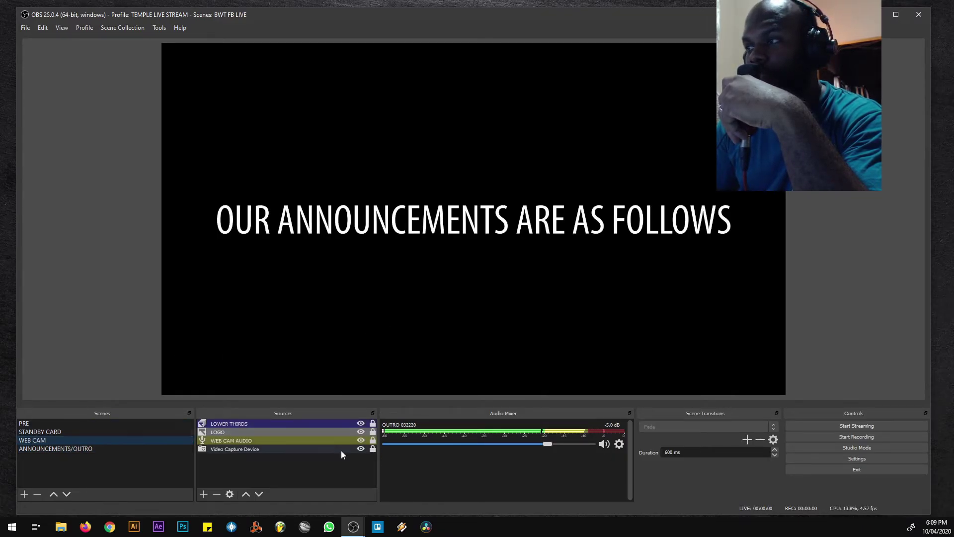
left_click(250, 470)
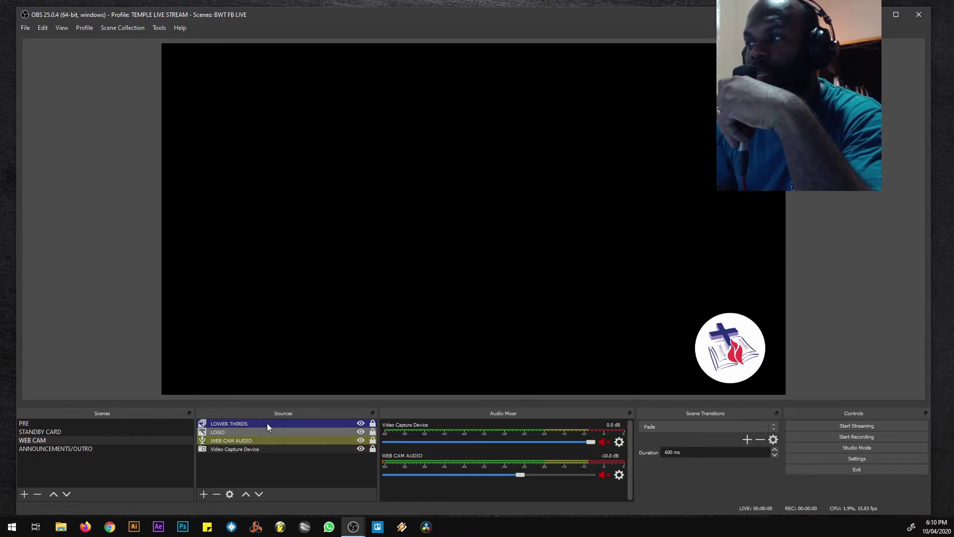
- Unlock the LOGO source in the WEB CAM scene and lock it again
left_click(268, 425)
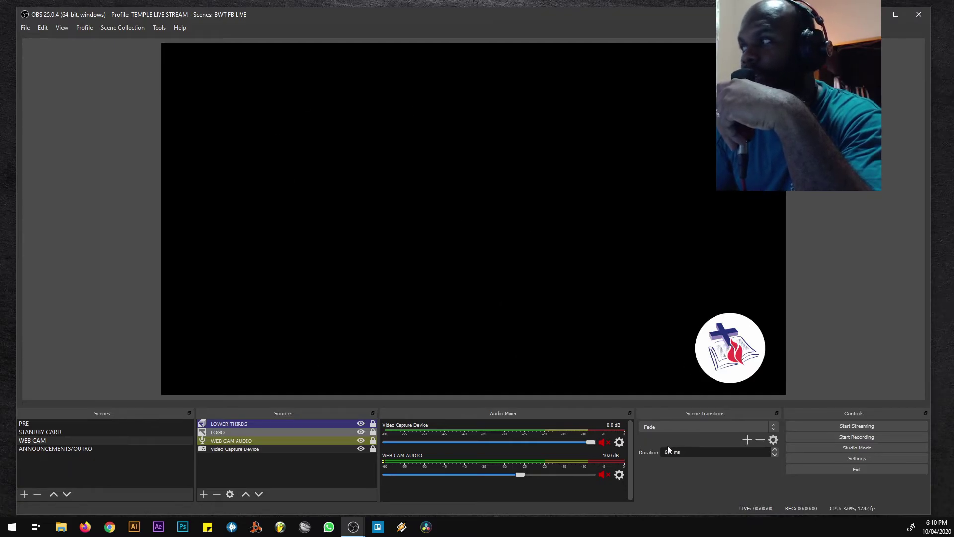
left_click(373, 432)
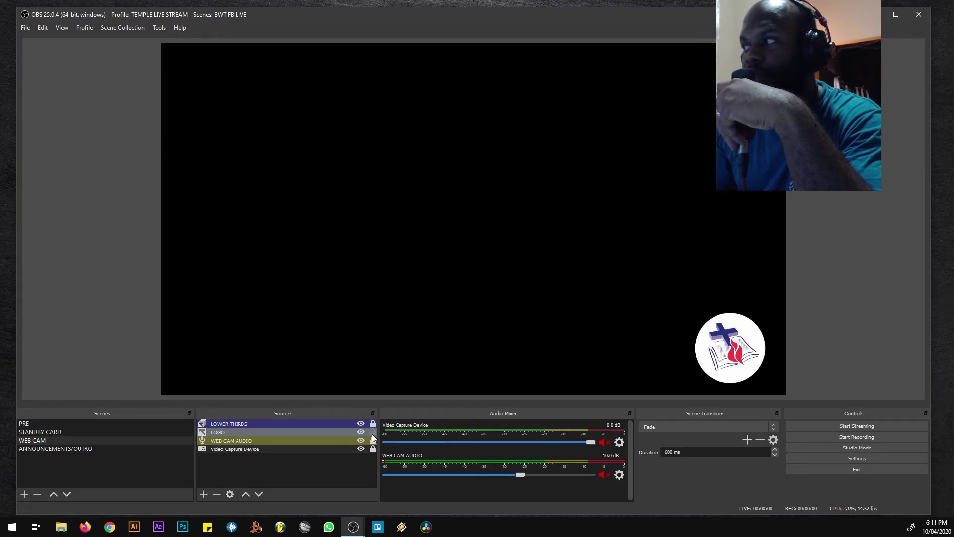
left_click(373, 433)
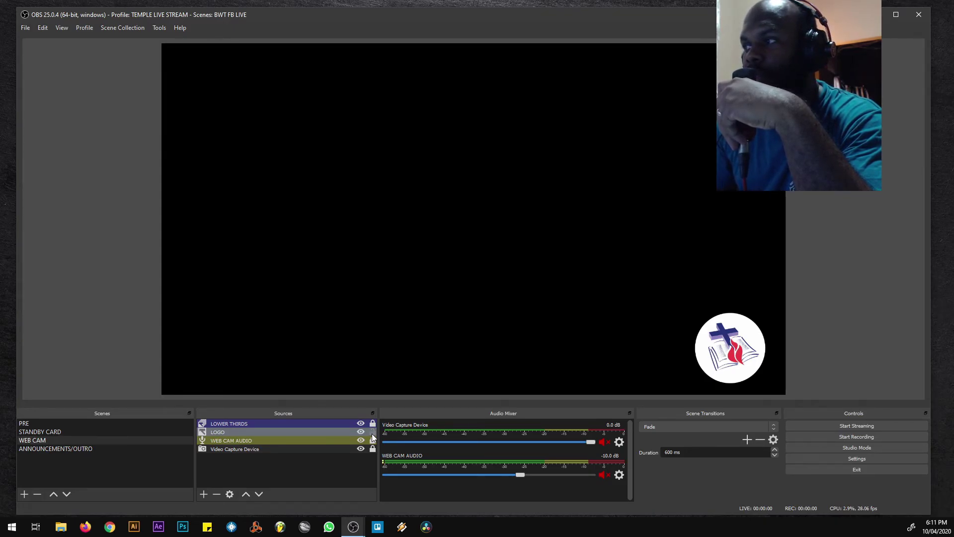
- Open the LOWER THIRDS slideshow's properties and review its slide mode, timing, playback options and image files
double_click(255, 424)
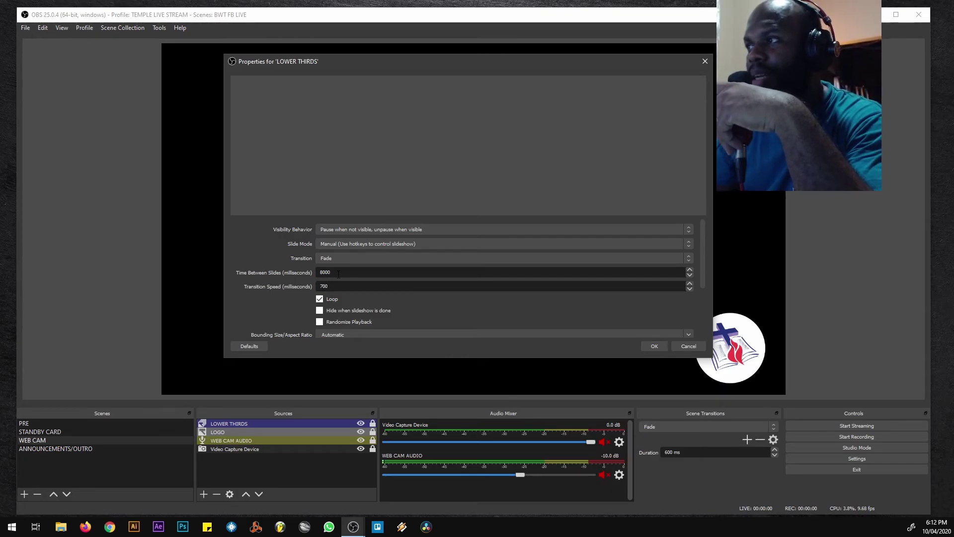
double_click(357, 275)
left_click(357, 275)
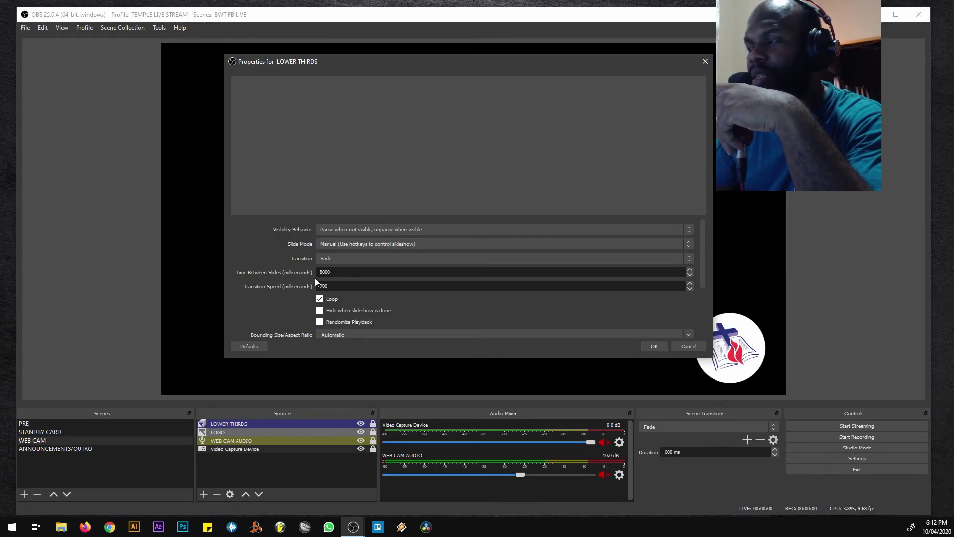
scroll(339, 284, "down", 1)
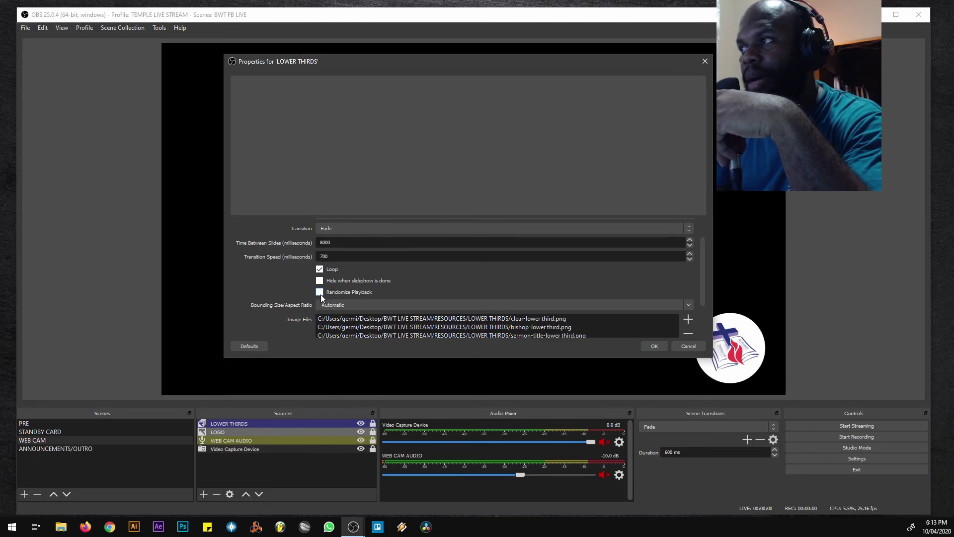
scroll(410, 298, "down", 2)
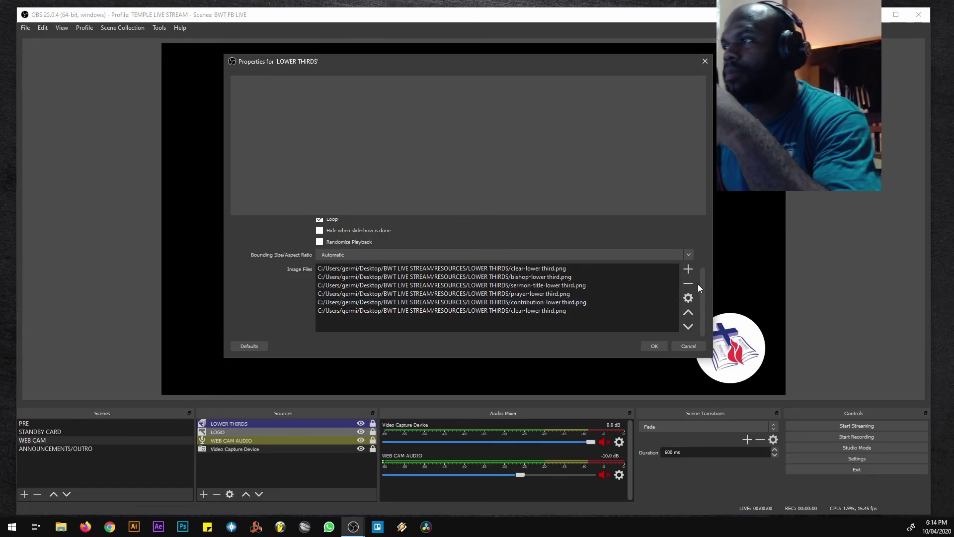
- Check the options for adding and reordering the slideshow's image files, and accept the properties
left_click(596, 311)
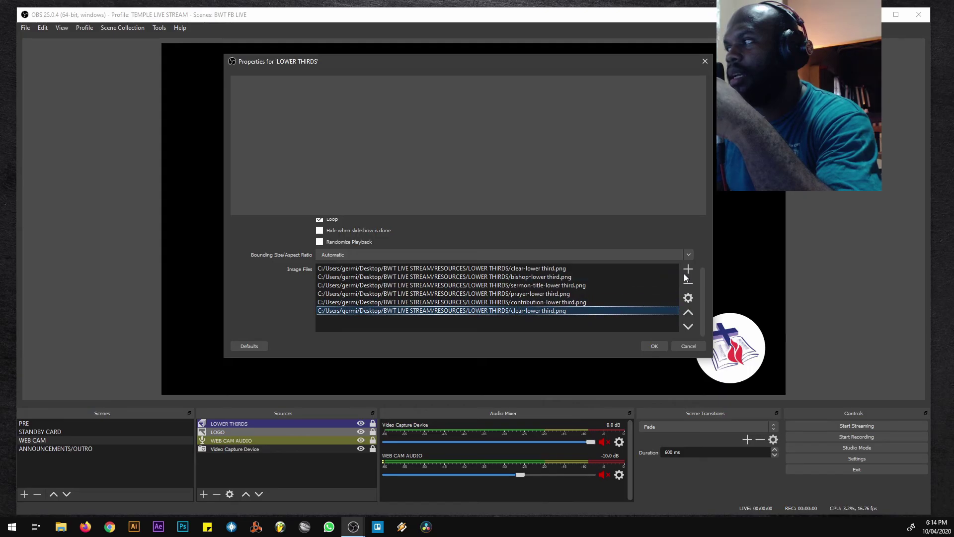
left_click(688, 270)
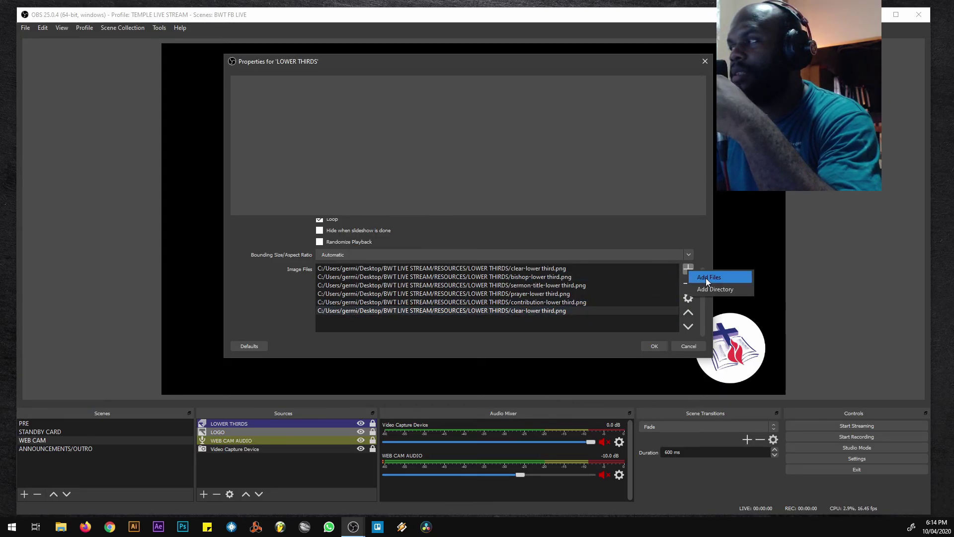
key("Escape")
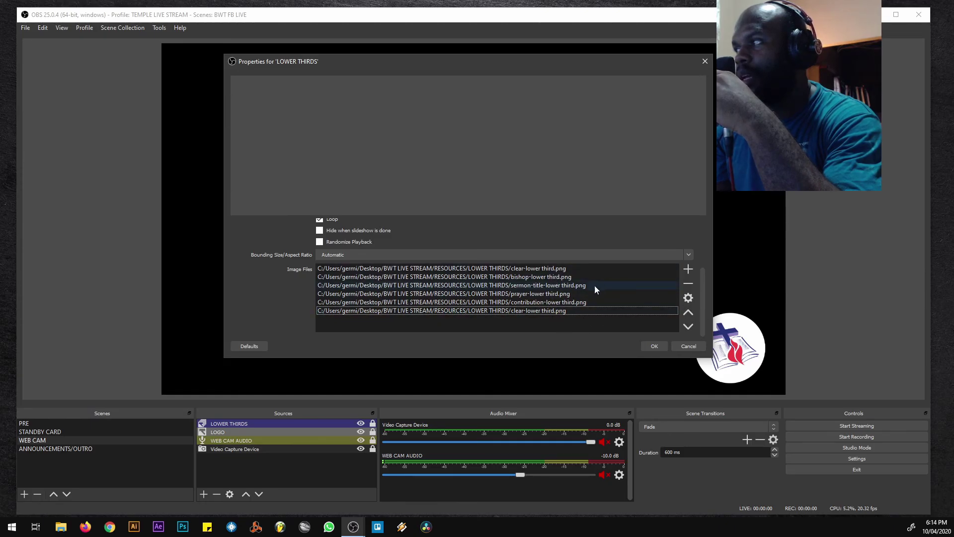
left_click(547, 269)
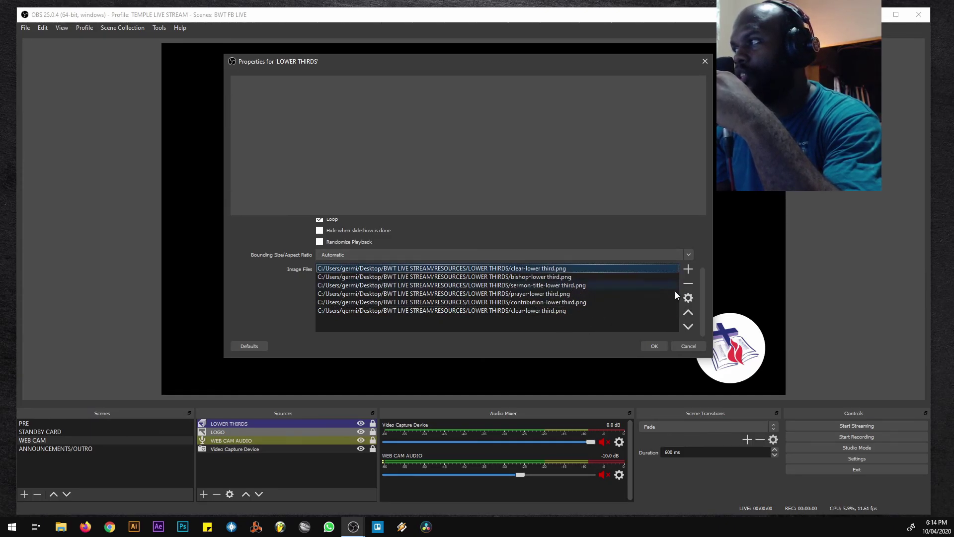
left_click(688, 312)
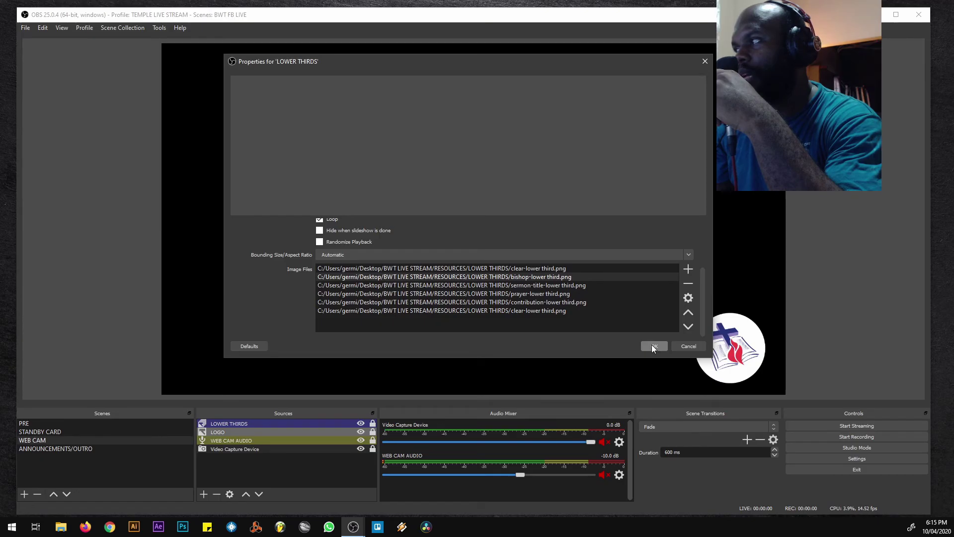
left_click(653, 346)
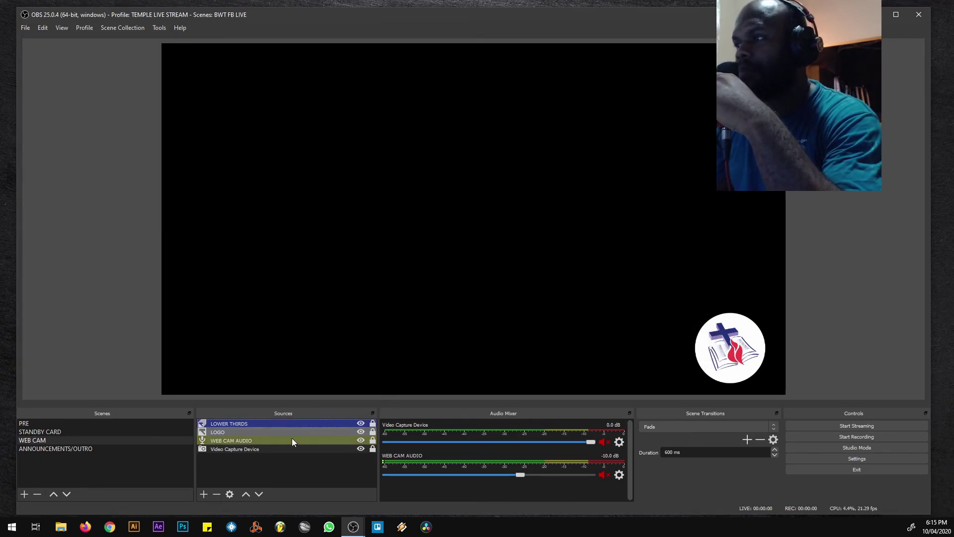
- Filter the hotkey settings by "slide" and clear the LOWER THIRDS Next Slide and Previous Slide hotkeys
left_click(839, 457)
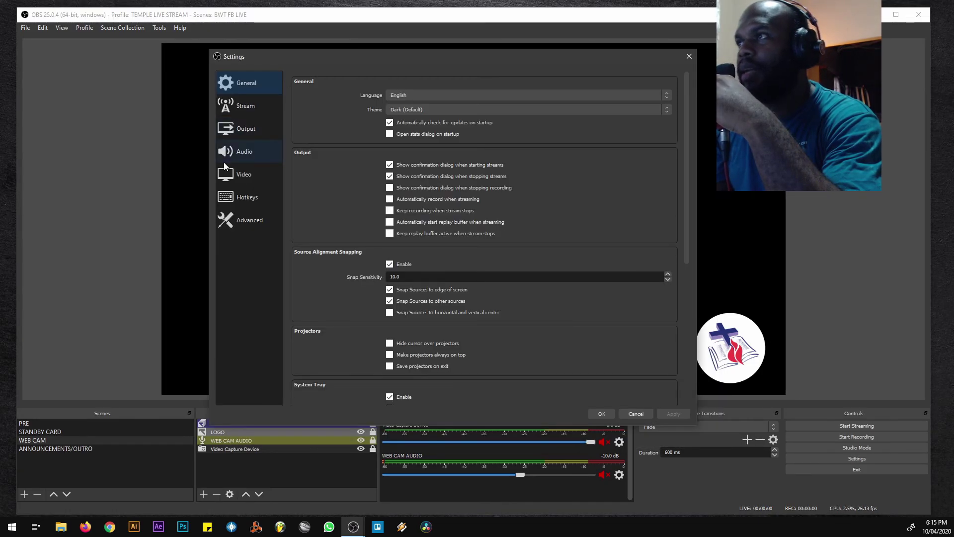
left_click(248, 200)
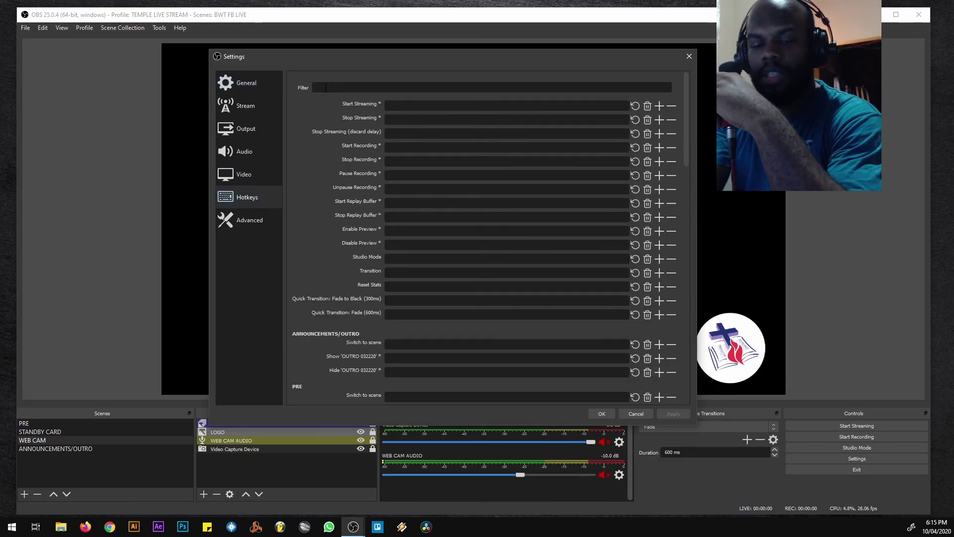
type("slide")
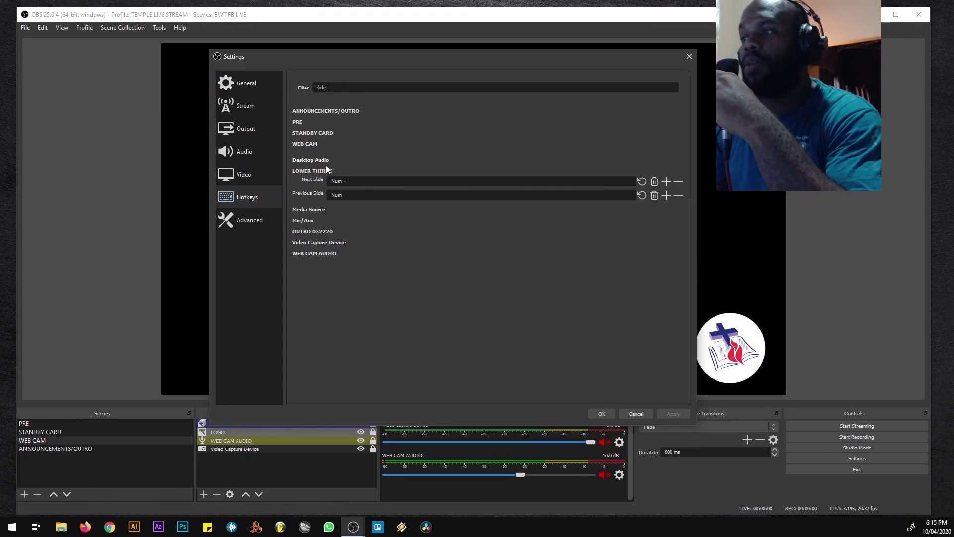
left_click(654, 182)
left_click(654, 196)
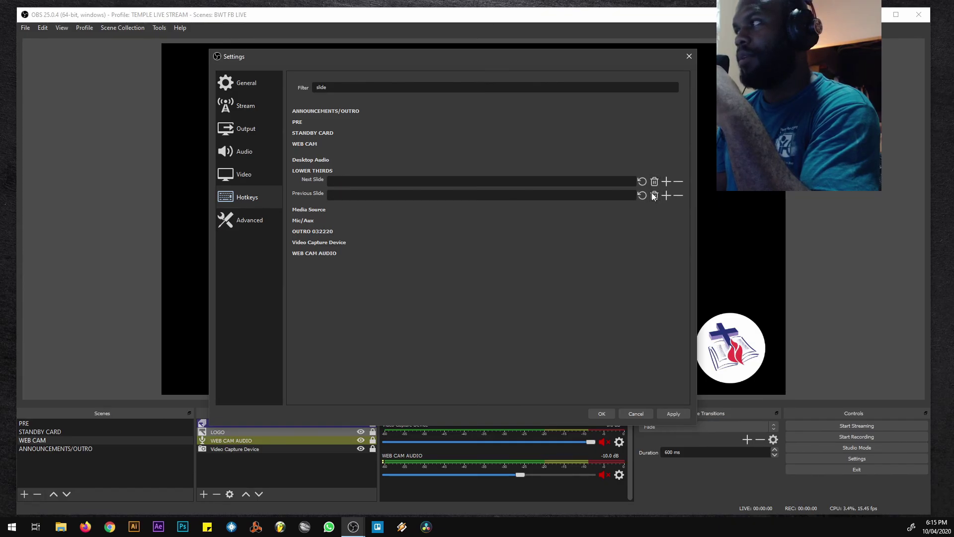
- Assign Num + to Next Slide and Num - to Previous Slide for LOWER THIRDS, and save the settings
left_click(354, 180)
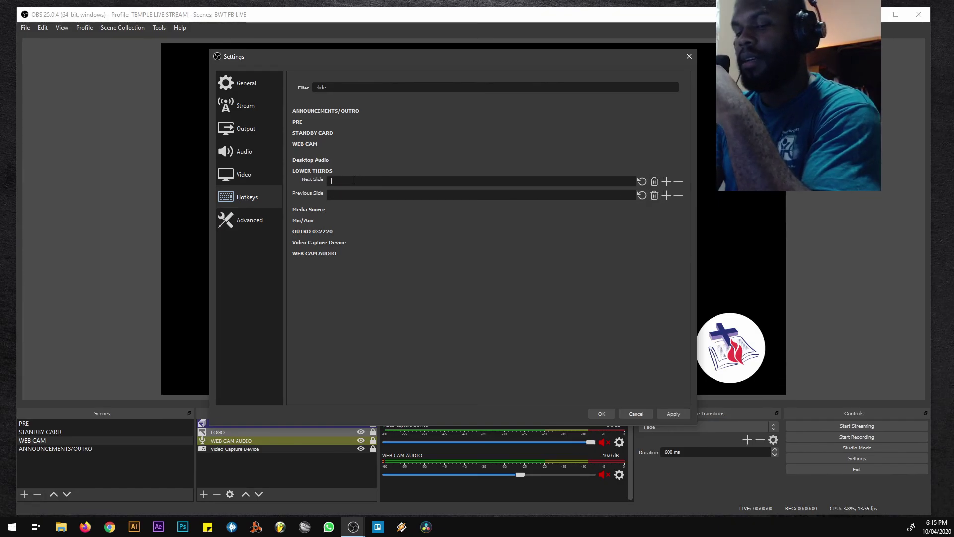
key("KP_Add")
left_click(333, 195)
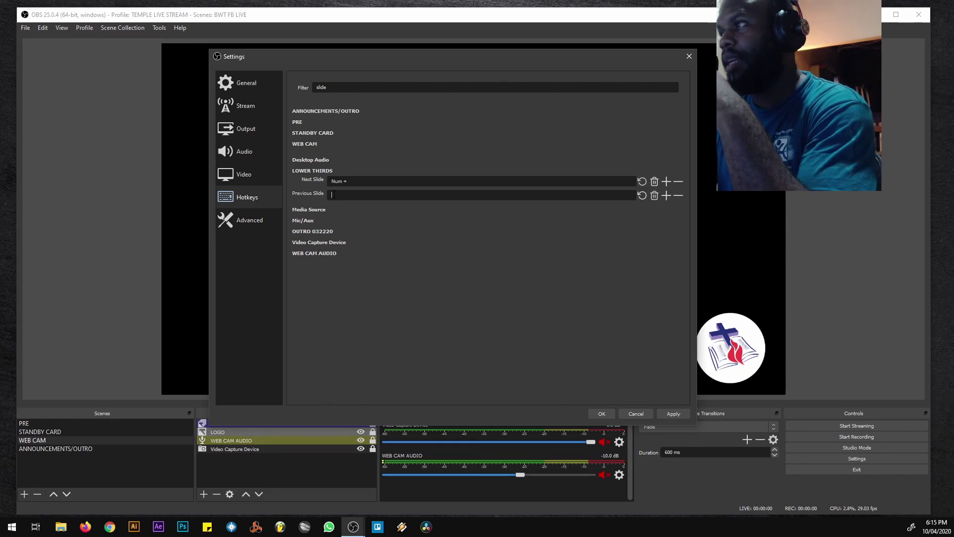
key("KP_Subtract")
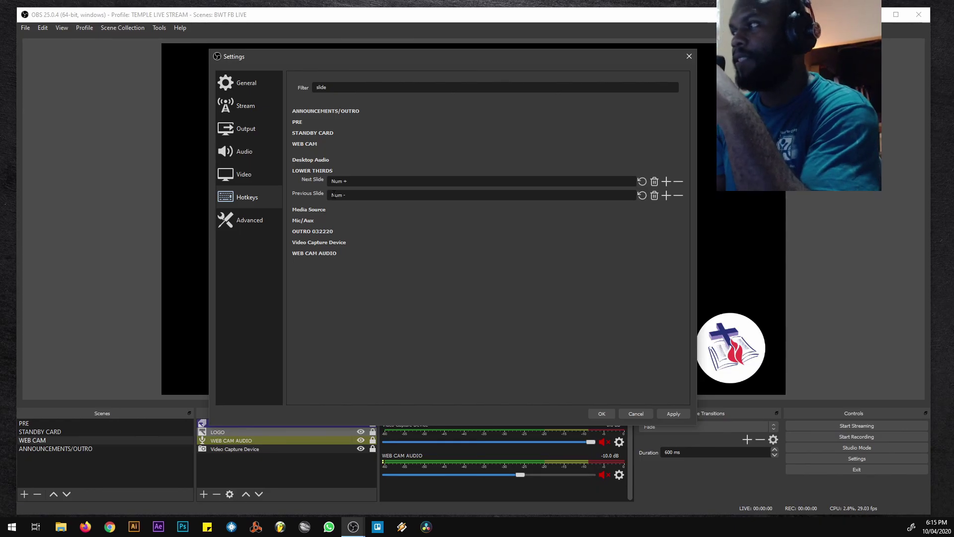
left_click(666, 413)
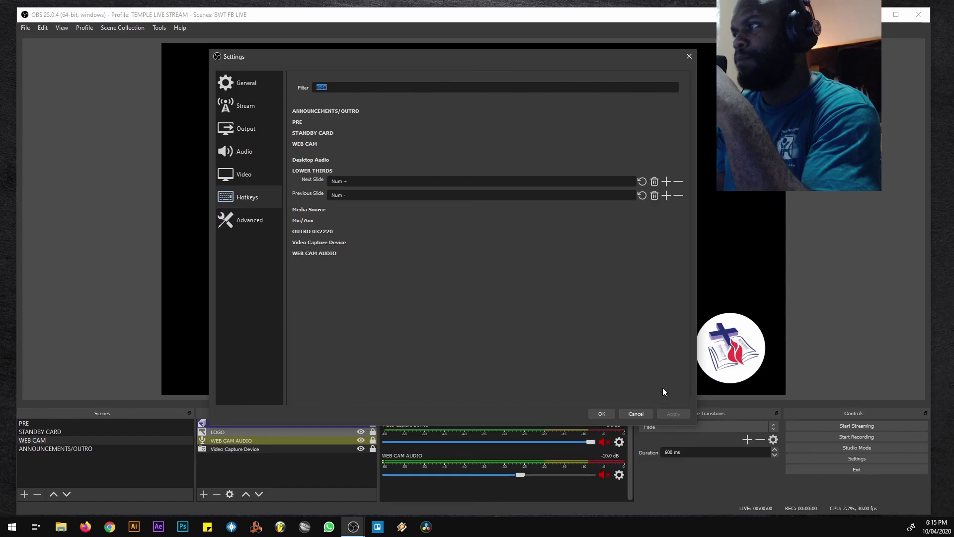
left_click(602, 414)
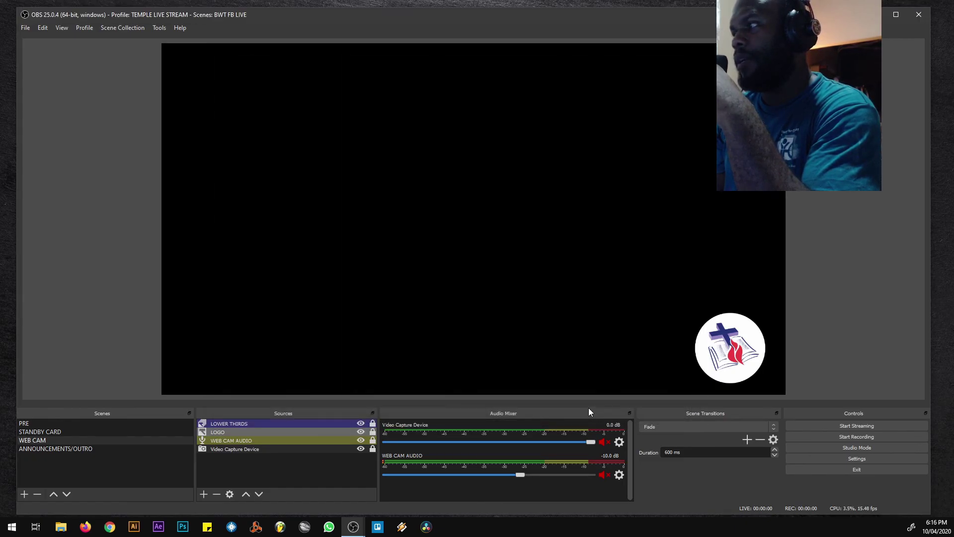